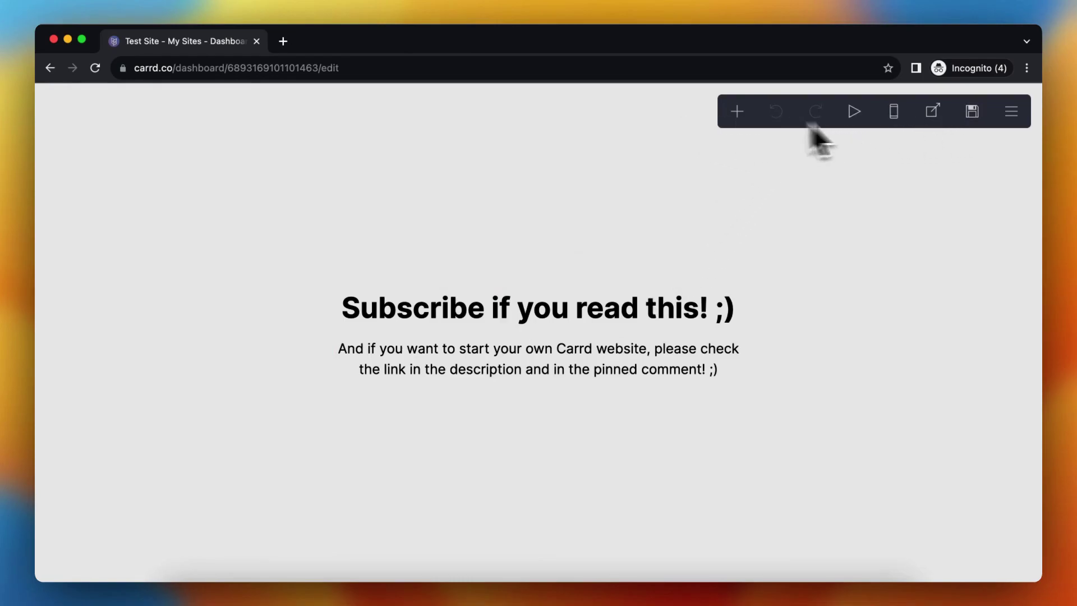
# Bring up the editor's main menu from the top-right hamburger icon
pyautogui.click(1011, 112)
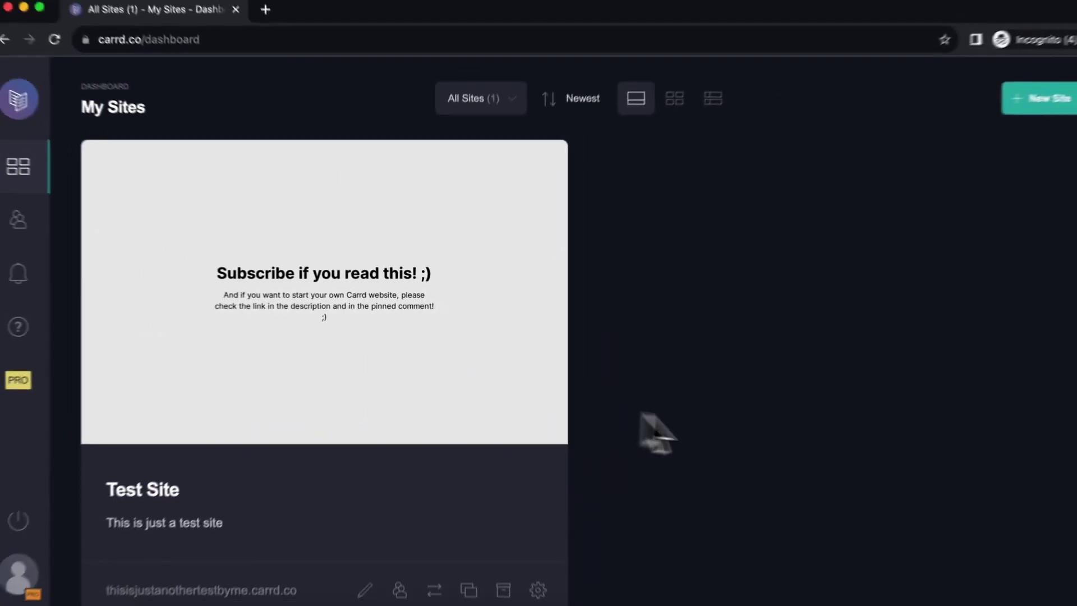
pyautogui.scroll(-1, 619, 340)
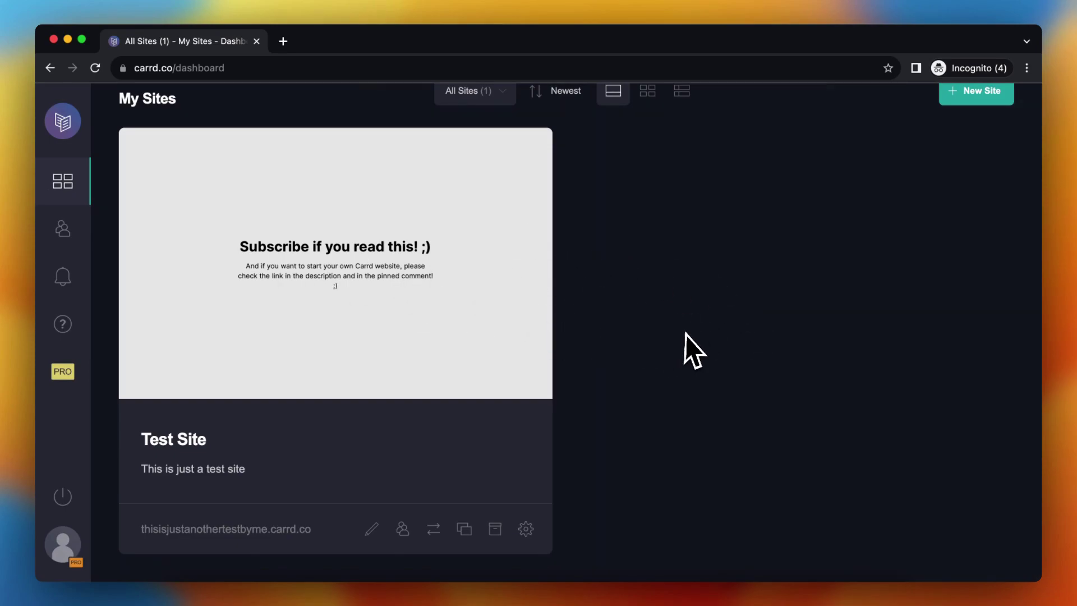
pyautogui.scroll(2, 704, 337)
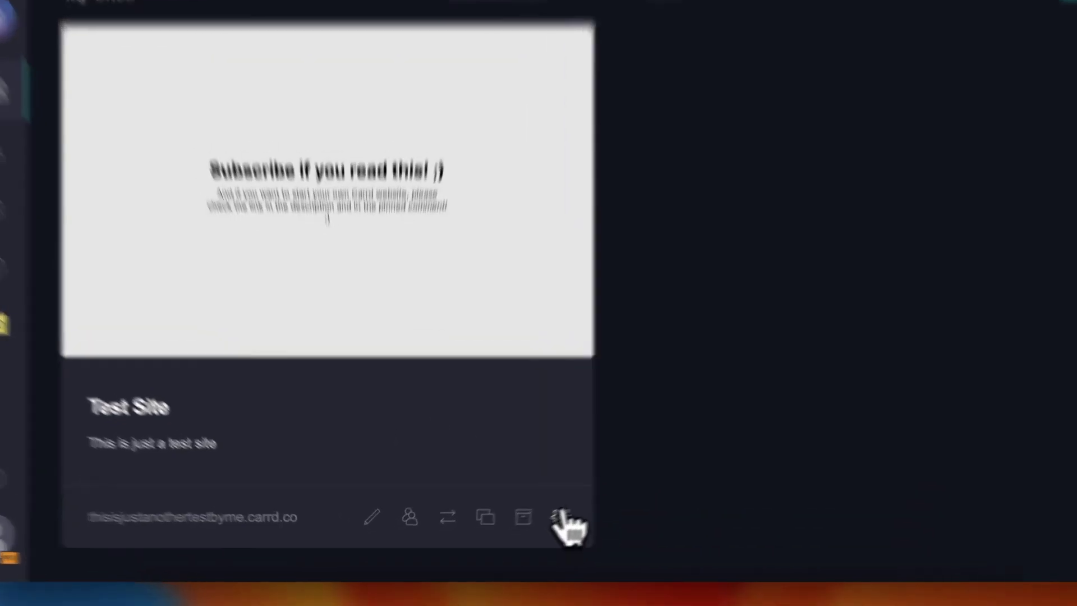
# Open Test Site's management settings from its card's gear icon and browse the Overview page
pyautogui.click(525, 529)
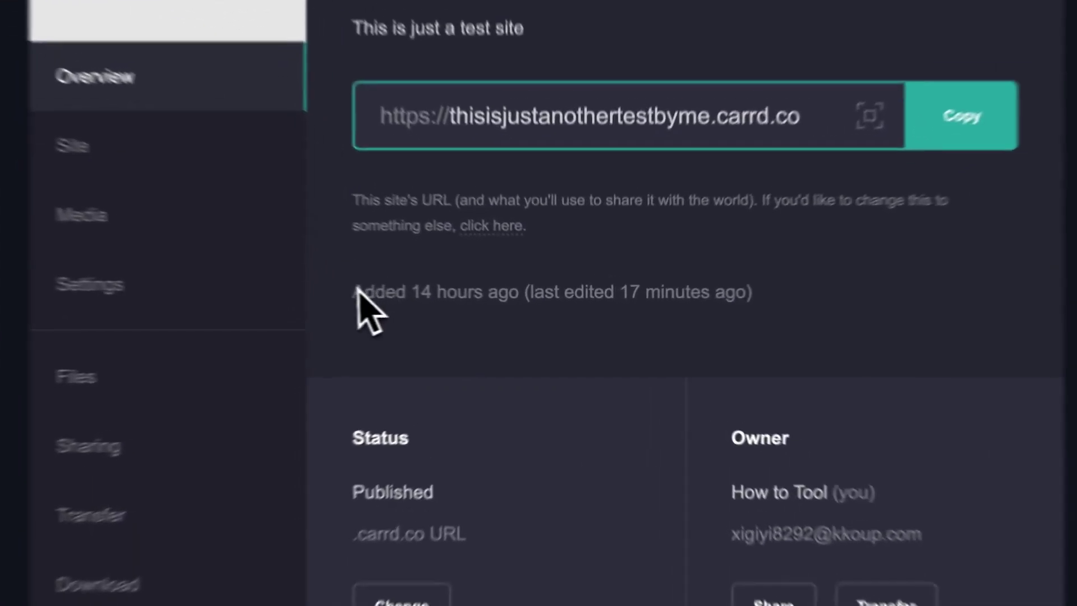
pyautogui.moveTo(448, 303); pyautogui.dragTo(665, 302)
pyautogui.click(501, 302)
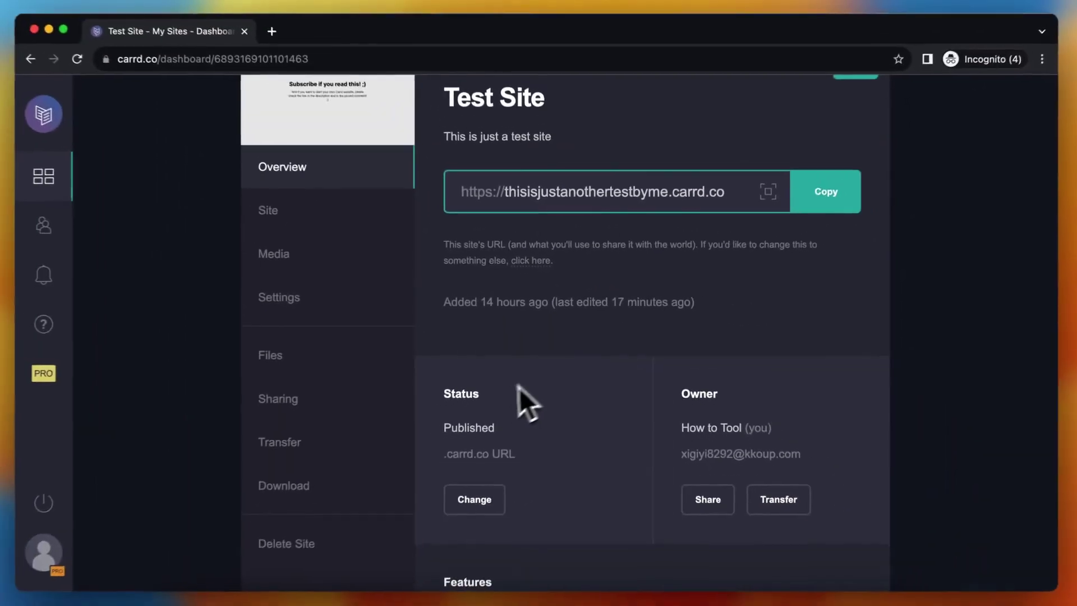
pyautogui.scroll(-5, 519, 388)
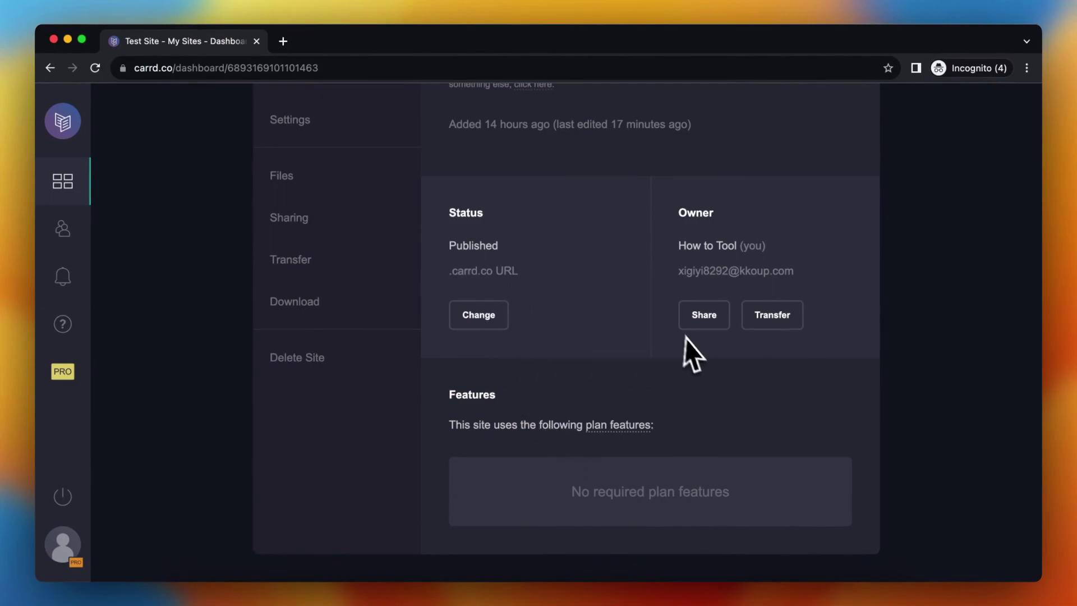
pyautogui.scroll(2, 673, 336)
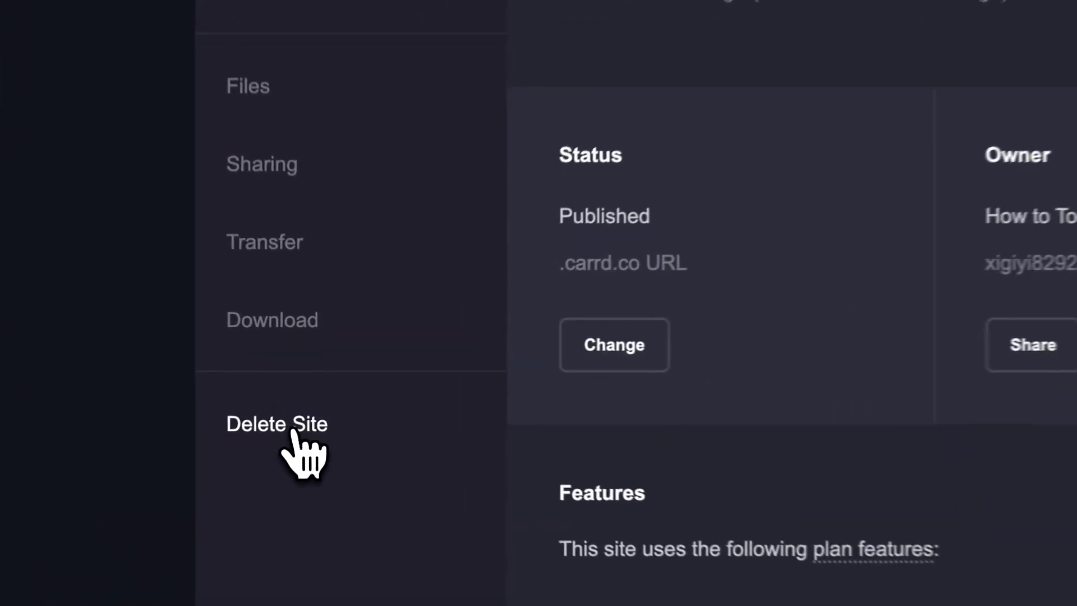
# On Test Site's Delete Site page, tick "I'm sure. Please permanently delete this site."
pyautogui.click(297, 395)
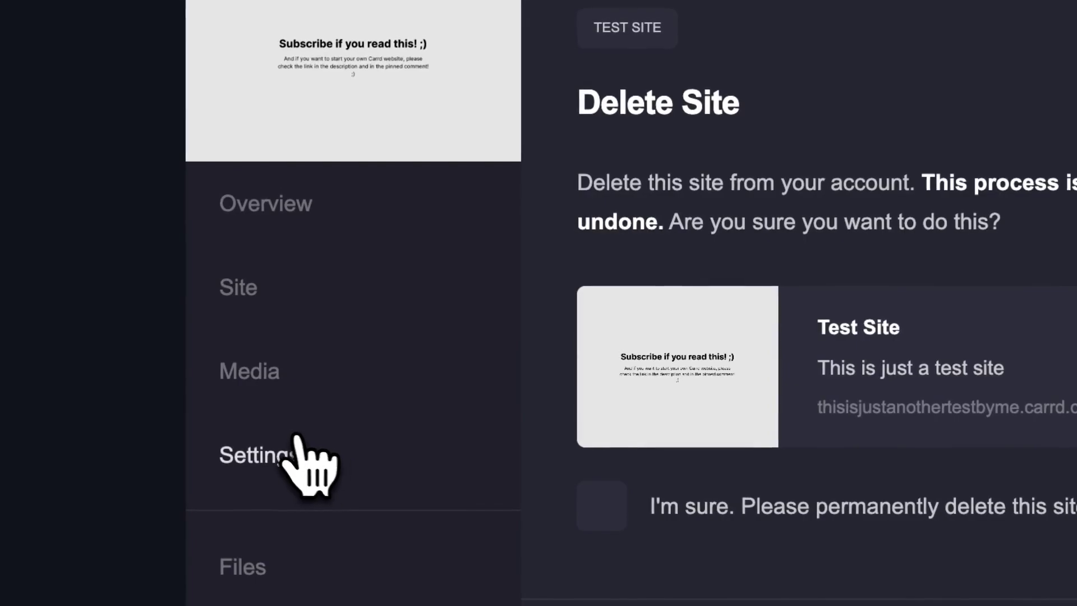
pyautogui.moveTo(579, 184); pyautogui.dragTo(913, 184)
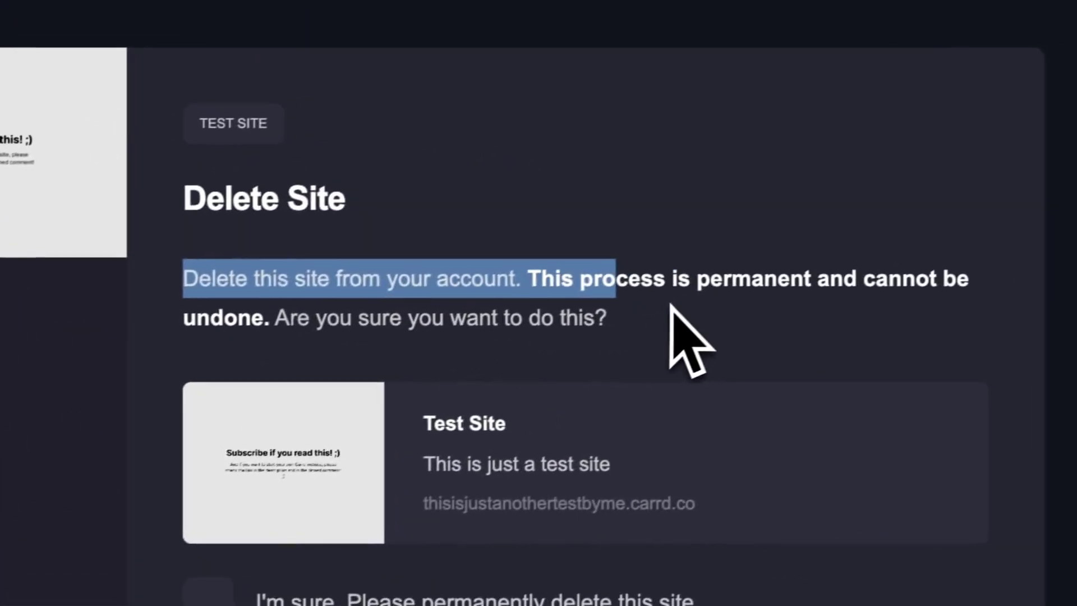
pyautogui.click(672, 312)
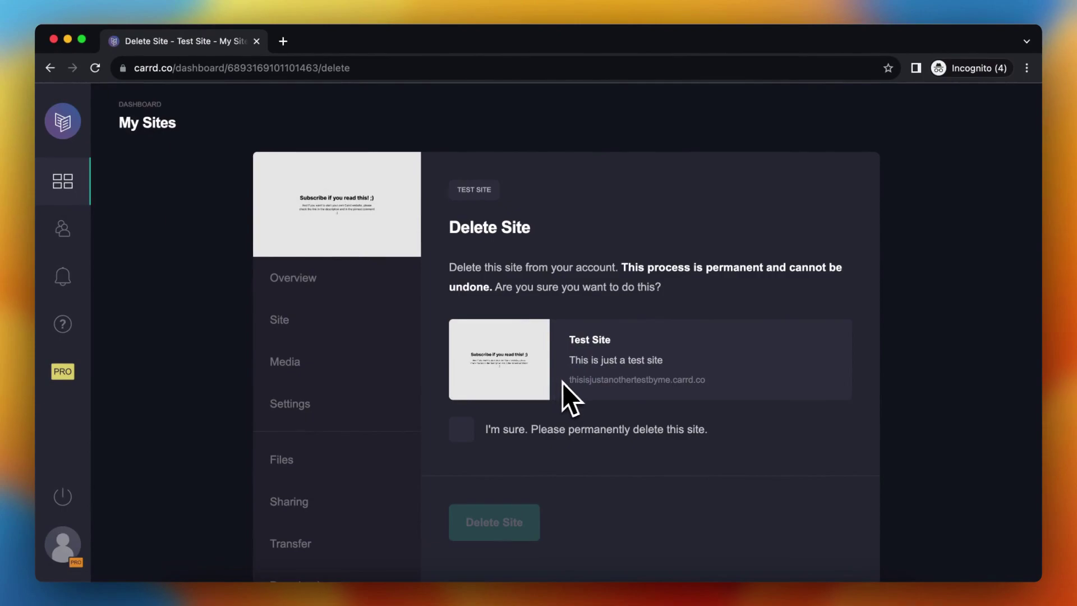
pyautogui.scroll(-1, 467, 387)
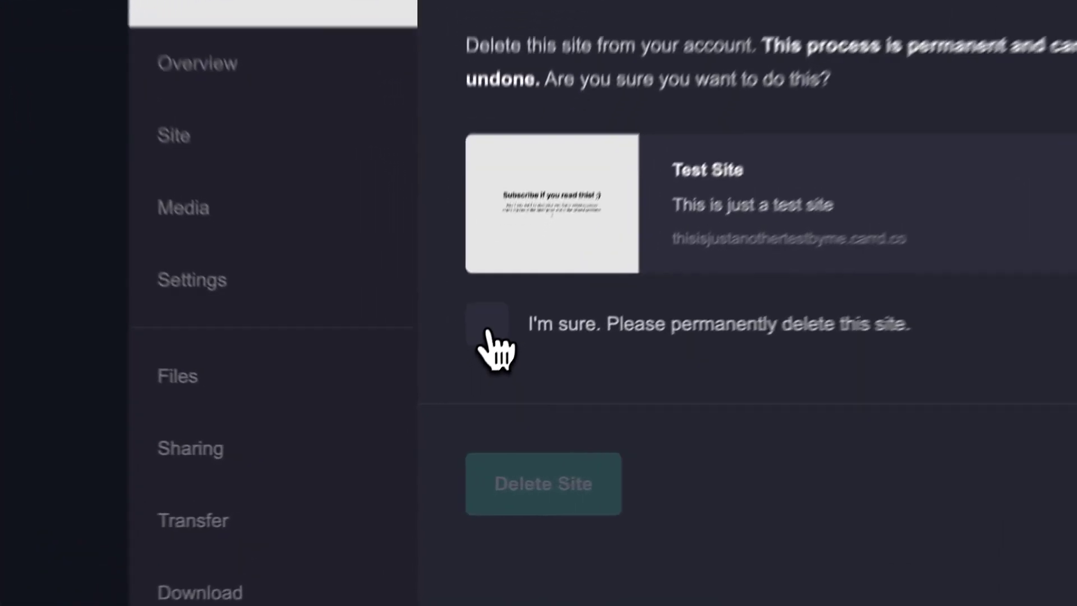
pyautogui.click(462, 390)
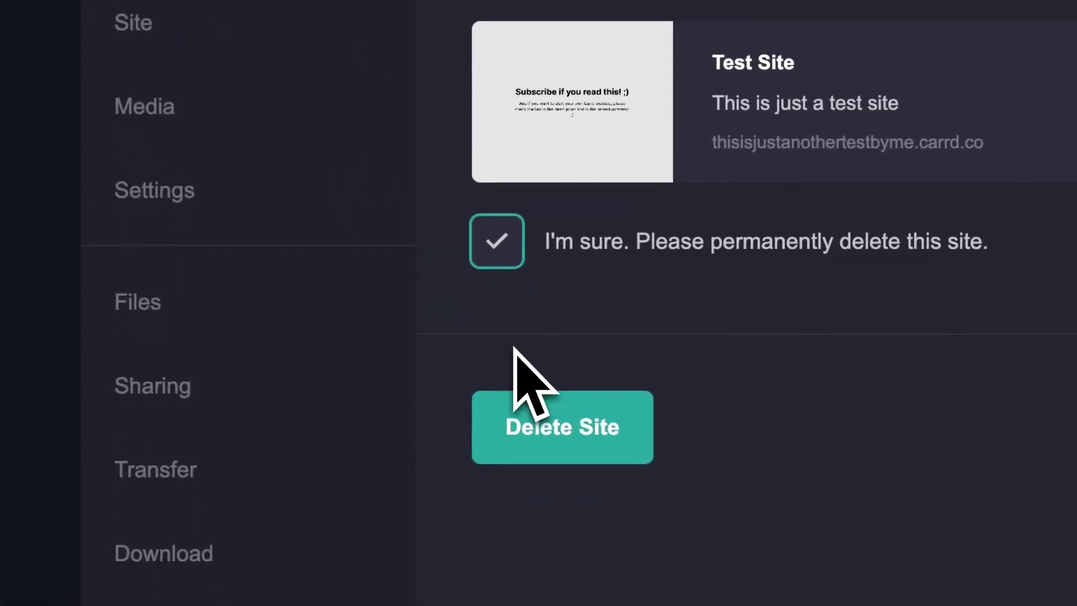